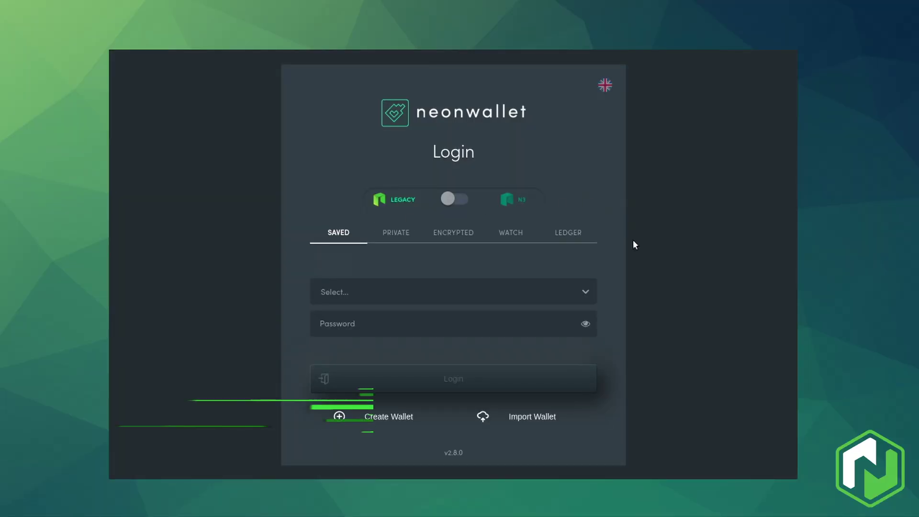
Step: Toggle the login between N3 and Legacy, then read the neo.org migration page down to compatible wallets
{"action": "left_click", "coordinate": [460, 200]}
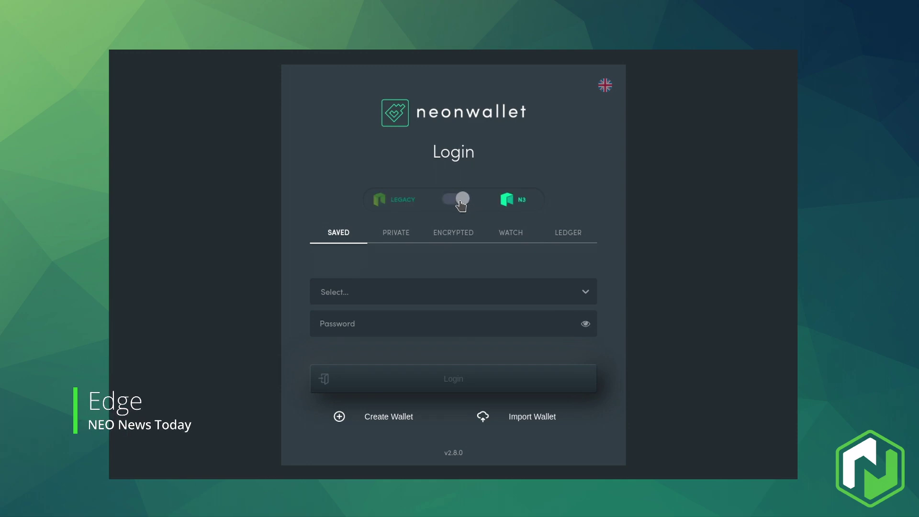
{"action": "left_click", "coordinate": [459, 200]}
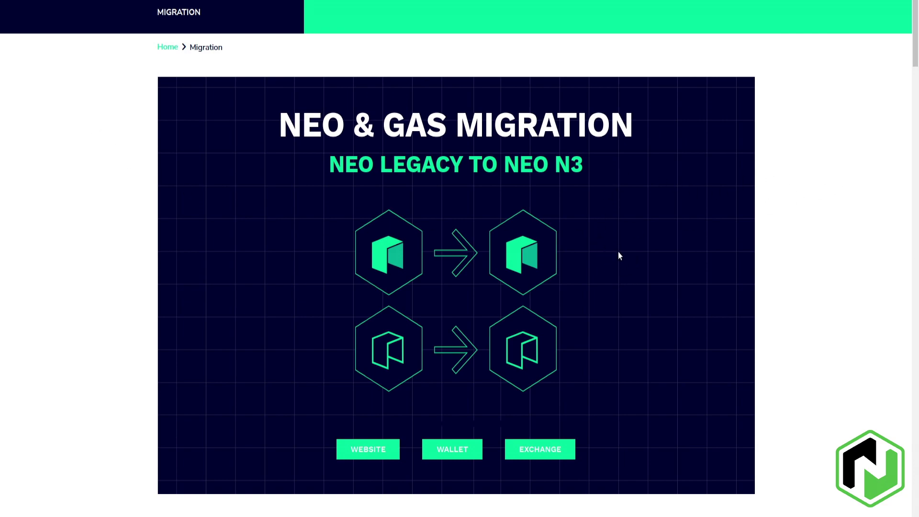
{"action": "scroll", "coordinate": [619, 254], "scroll_direction": "down", "scroll_amount": 7}
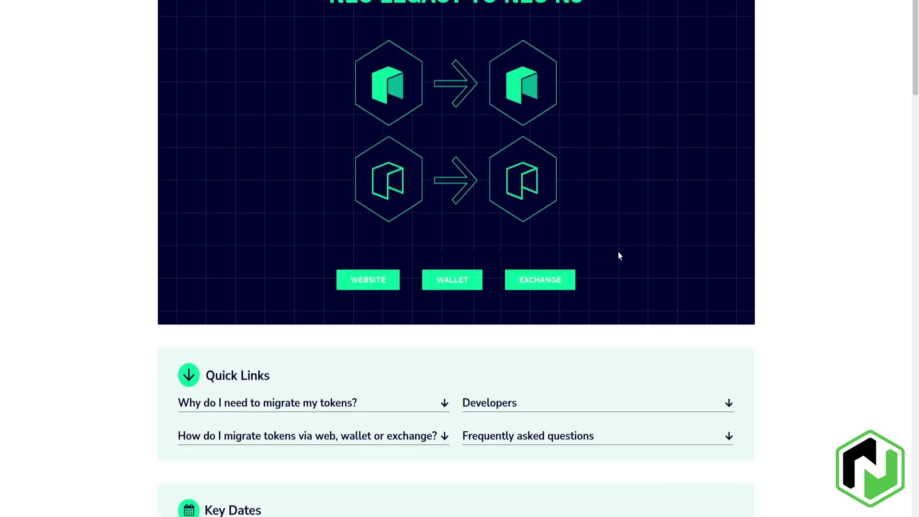
{"action": "scroll", "coordinate": [618, 255], "scroll_direction": "down", "scroll_amount": 3}
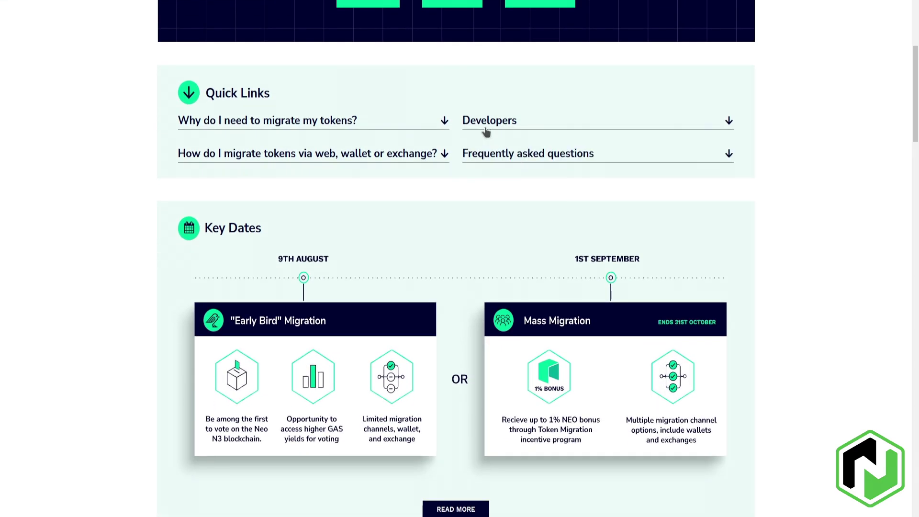
{"action": "scroll", "coordinate": [466, 160], "scroll_direction": "down", "scroll_amount": 4}
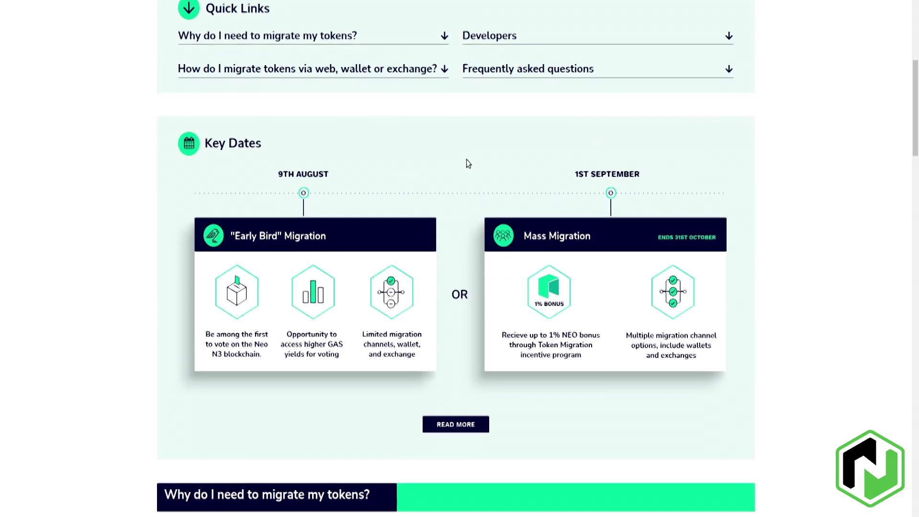
{"action": "scroll", "coordinate": [464, 158], "scroll_direction": "down", "scroll_amount": 1}
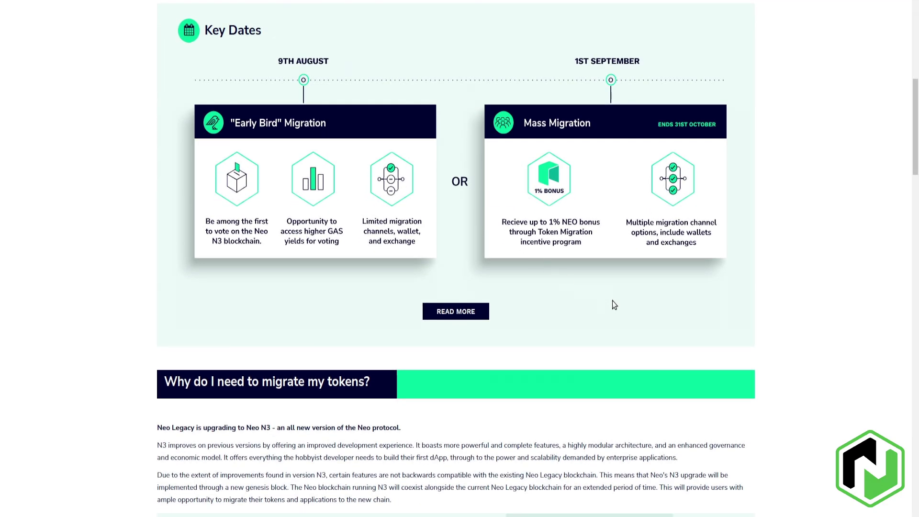
{"action": "scroll", "coordinate": [608, 309], "scroll_direction": "down", "scroll_amount": 6}
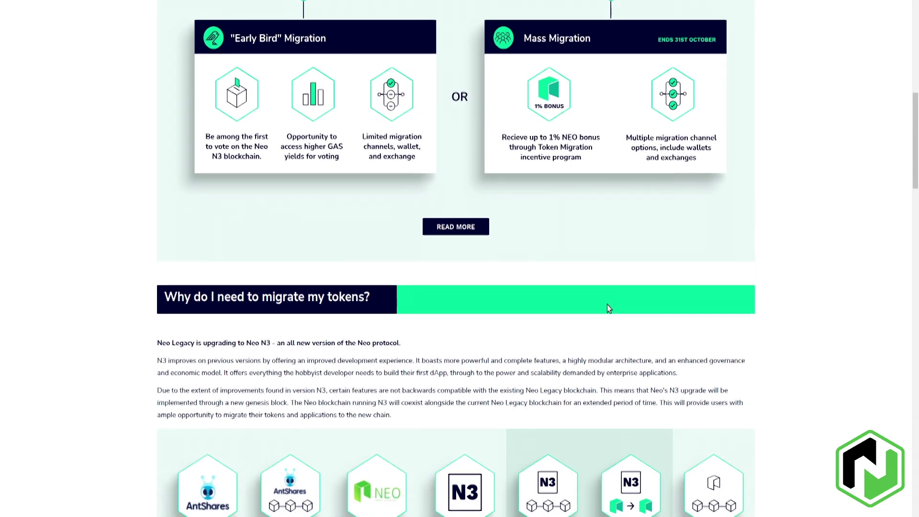
{"action": "scroll", "coordinate": [821, 293], "scroll_direction": "down", "scroll_amount": 1}
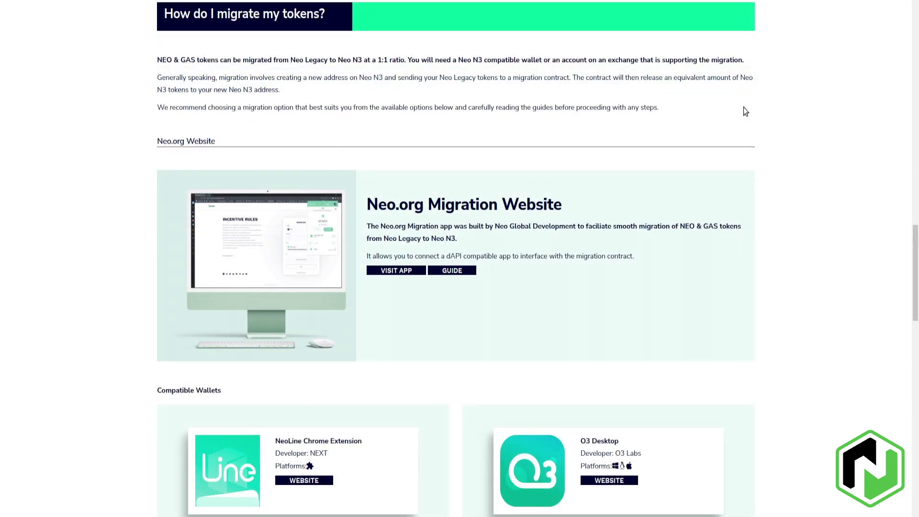
{"action": "scroll", "coordinate": [745, 110], "scroll_direction": "down", "scroll_amount": 7}
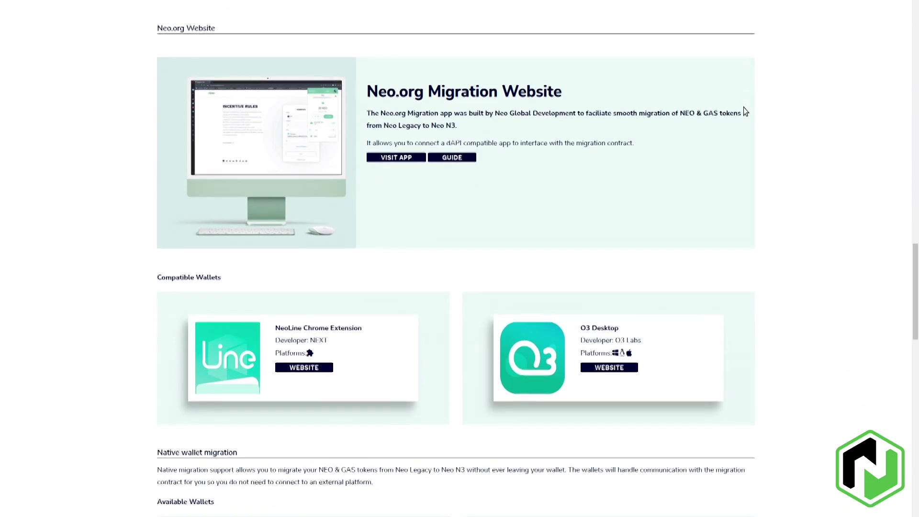
{"action": "scroll", "coordinate": [744, 111], "scroll_direction": "down", "scroll_amount": 5}
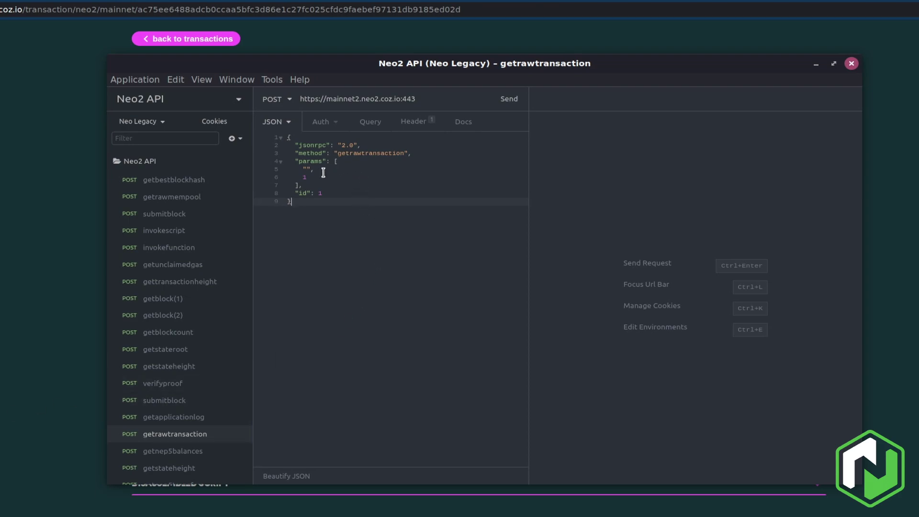
Step: Send a getrawtransaction request for the pasted tx hash with its 0x prefix removed
{"action": "left_click", "coordinate": [307, 169]}
{"action": "type", "text": "0xac75ee6488adcb0ccaa5bfc3d86e1c27fc025cfdc9faebef97131db9185ed02d"}
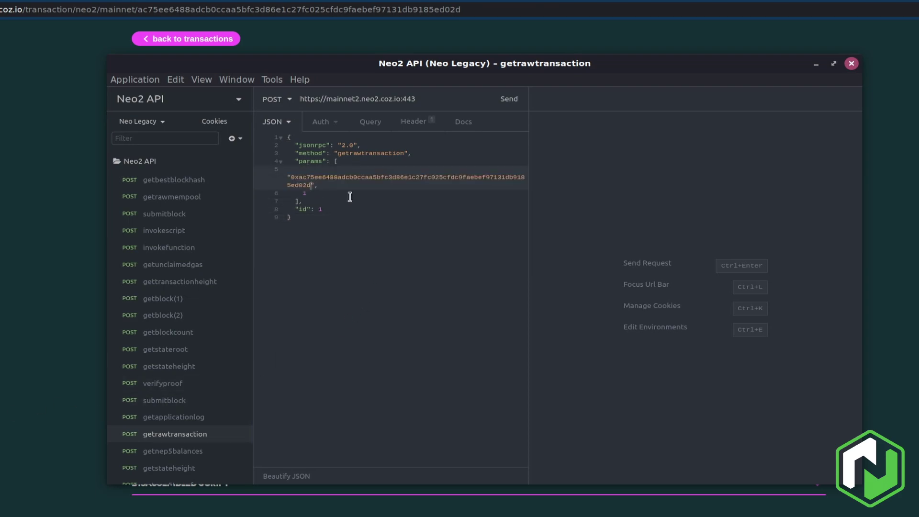
{"action": "left_click", "coordinate": [298, 178]}
{"action": "key", "text": "BackSpace"}
{"action": "key", "text": "BackSpace"}
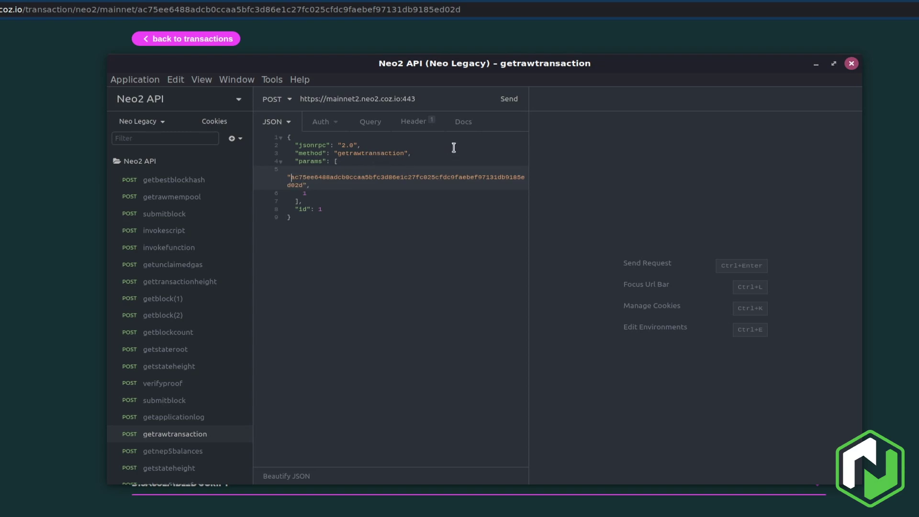
{"action": "left_click", "coordinate": [500, 99]}
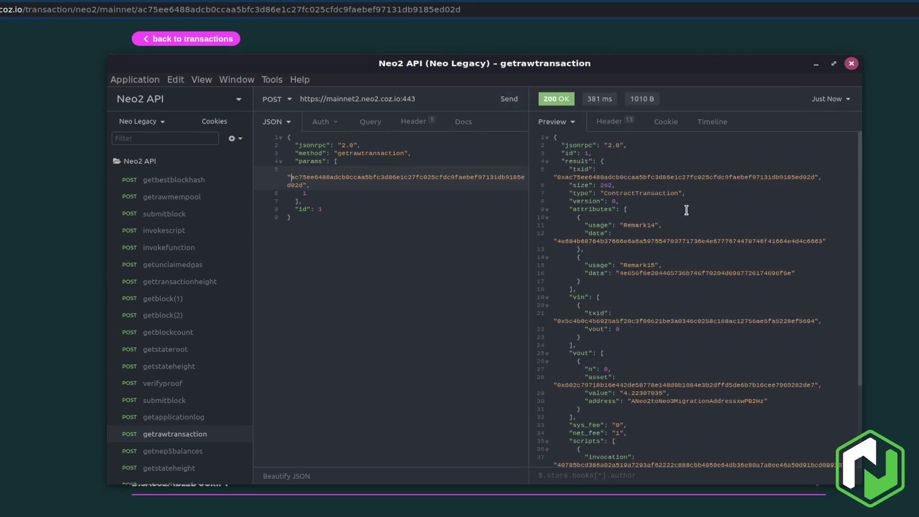
Step: Copy the Remark14 attribute's hex data from the transaction response
{"action": "scroll", "coordinate": [680, 209], "scroll_direction": "down", "scroll_amount": 3}
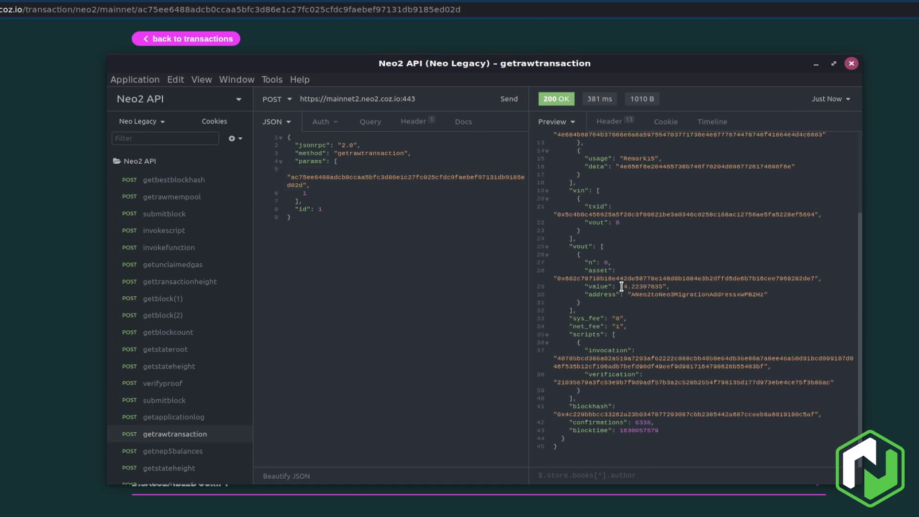
{"action": "left_click_drag", "start_coordinate": [624, 286], "coordinate": [765, 294]}
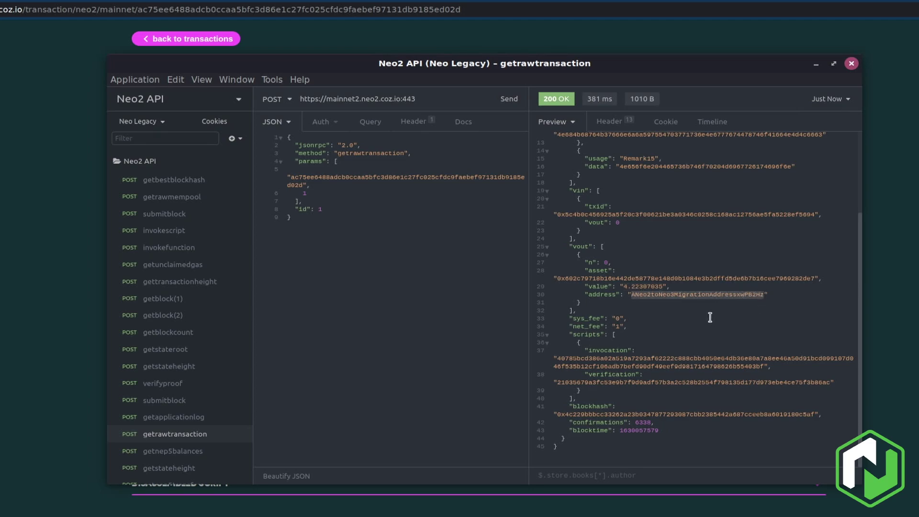
{"action": "scroll", "coordinate": [680, 327], "scroll_direction": "up", "scroll_amount": 5}
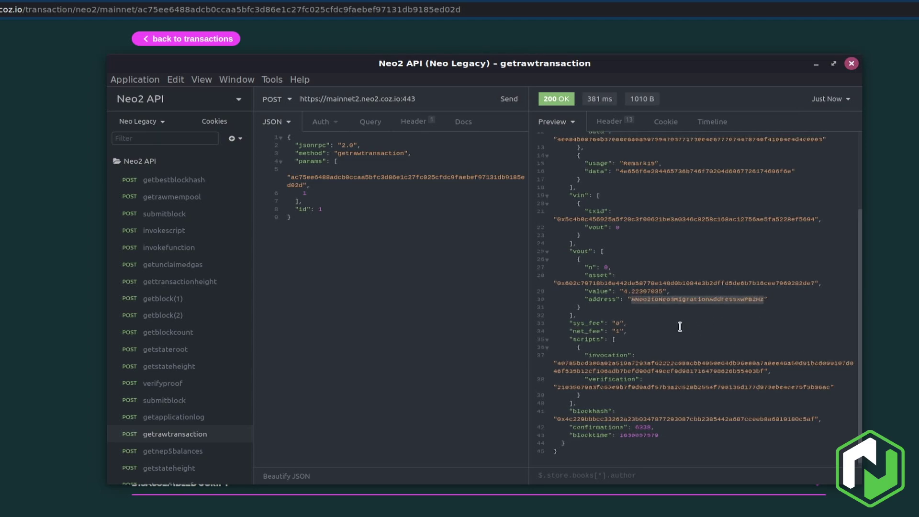
{"action": "left_click_drag", "start_coordinate": [623, 226], "coordinate": [655, 225]}
{"action": "double_click", "coordinate": [622, 240]}
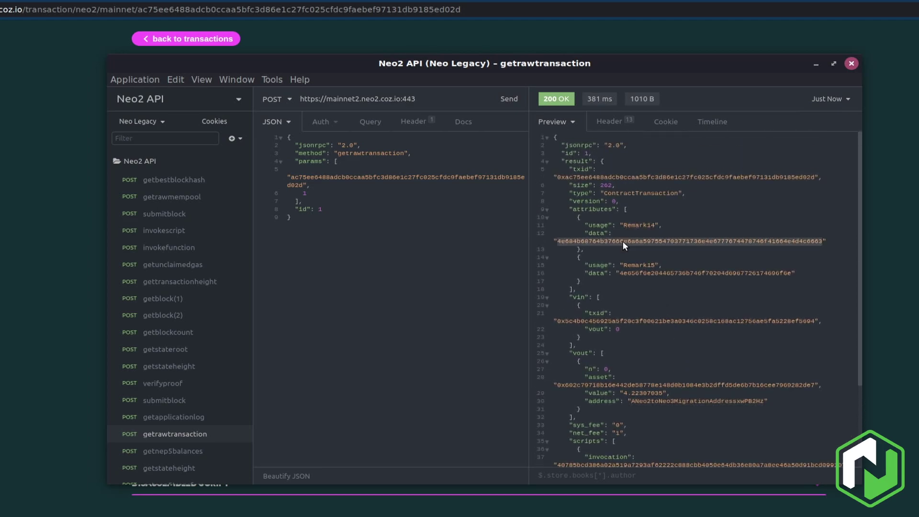
{"action": "right_click", "coordinate": [627, 240]}
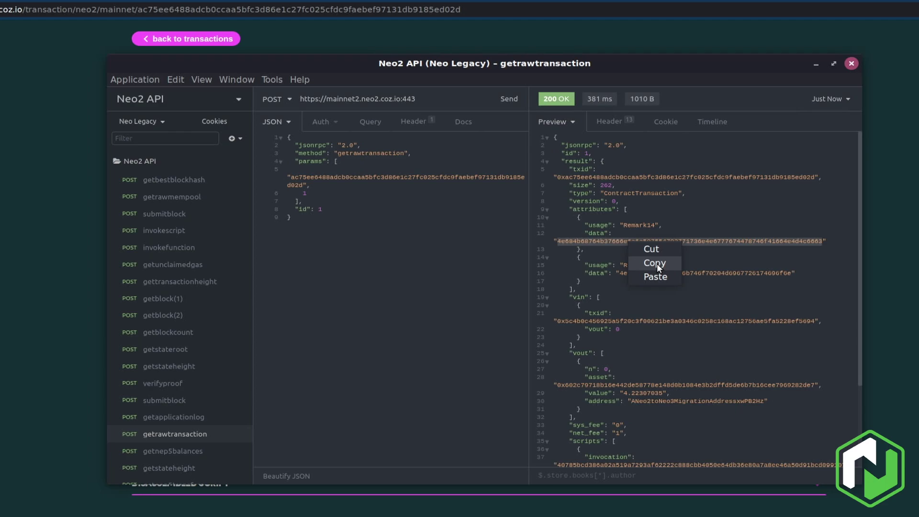
{"action": "left_click", "coordinate": [655, 262]}
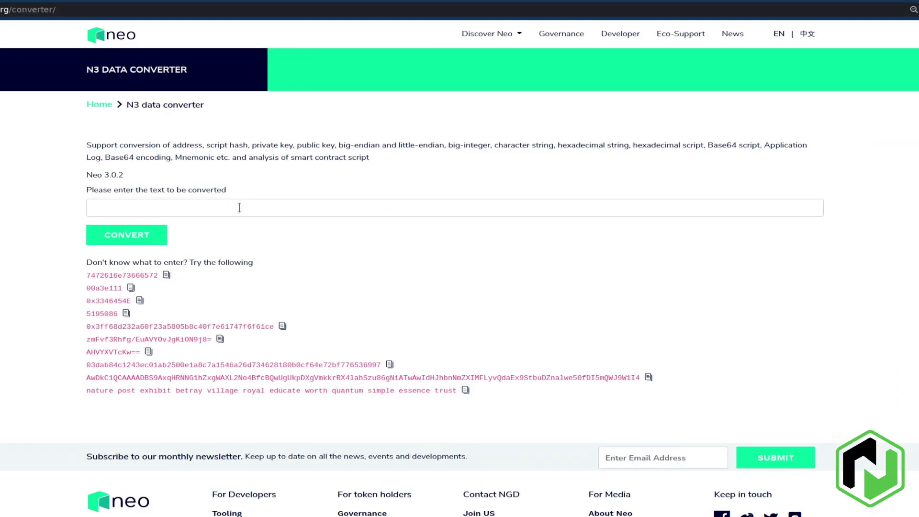
Step: Convert the pasted Remark14 hex in the N3 data converter into the UTF8 N3 address
{"action": "left_click", "coordinate": [239, 207]}
{"action": "key", "text": "ctrl+v"}
{"action": "left_click", "coordinate": [119, 241]}
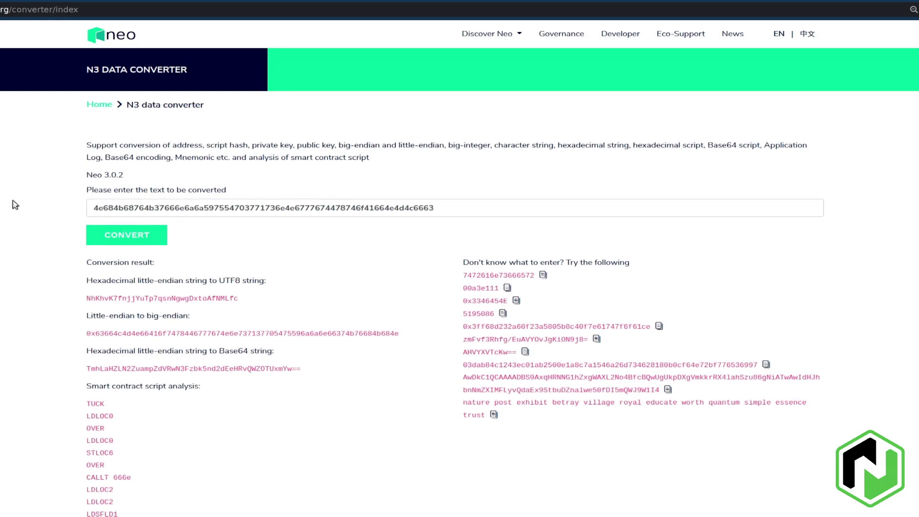
{"action": "left_click_drag", "start_coordinate": [88, 298], "coordinate": [242, 299]}
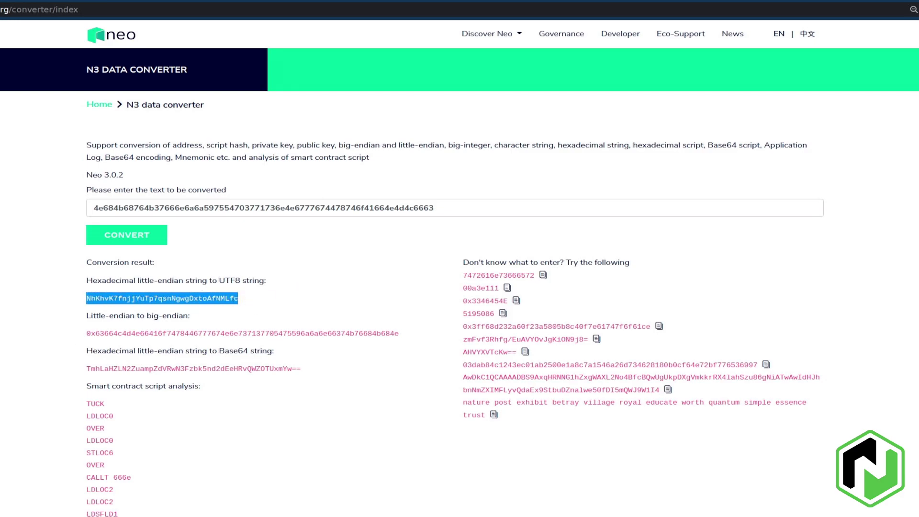
{"action": "key", "text": "alt+Tab"}
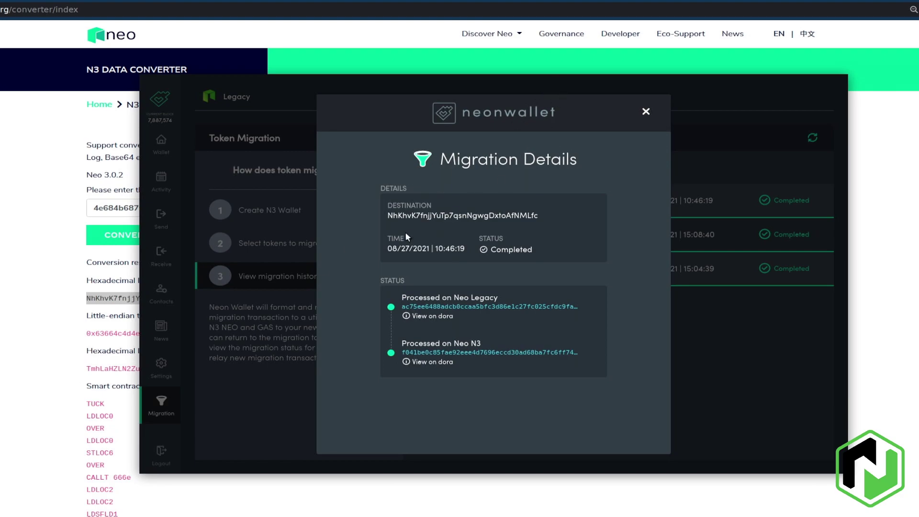
Step: Compare the destination address in Migration Details, then close the v2.8.0 release notes
{"action": "left_click_drag", "start_coordinate": [387, 217], "coordinate": [548, 217]}
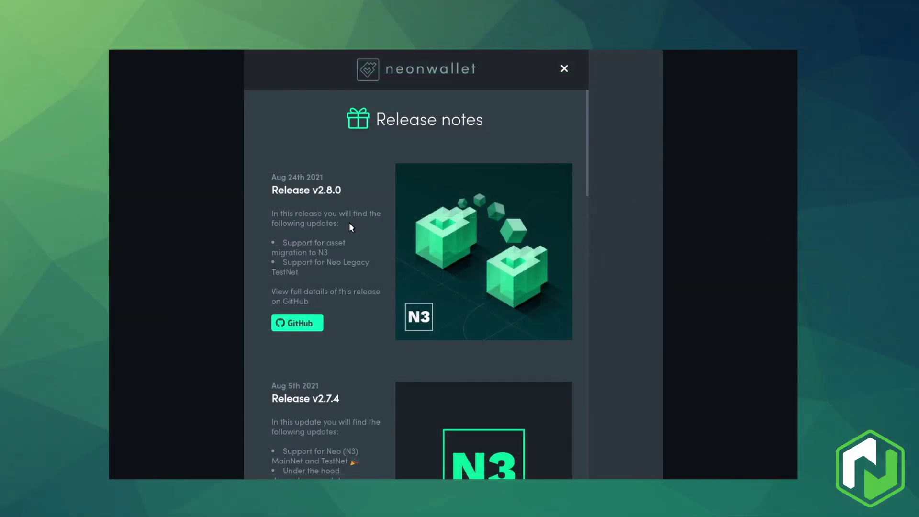
{"action": "triple_click", "coordinate": [297, 242]}
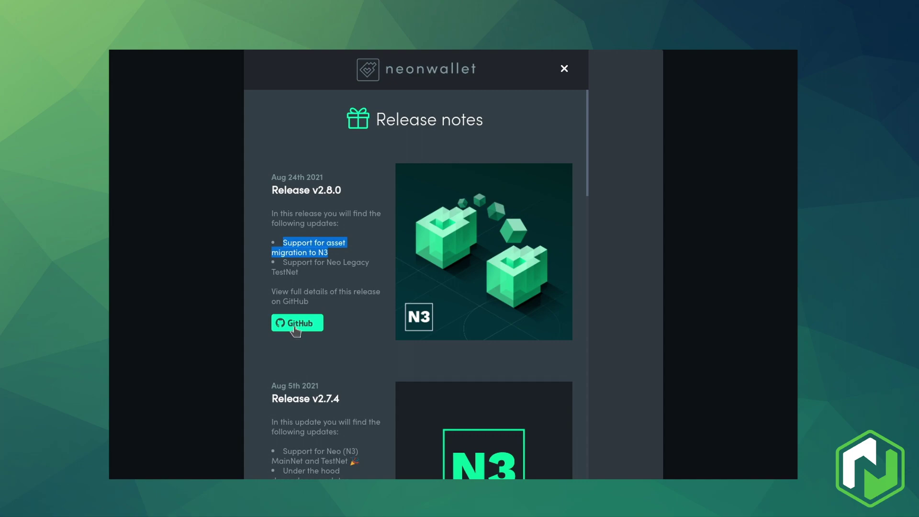
{"action": "left_click", "coordinate": [564, 69]}
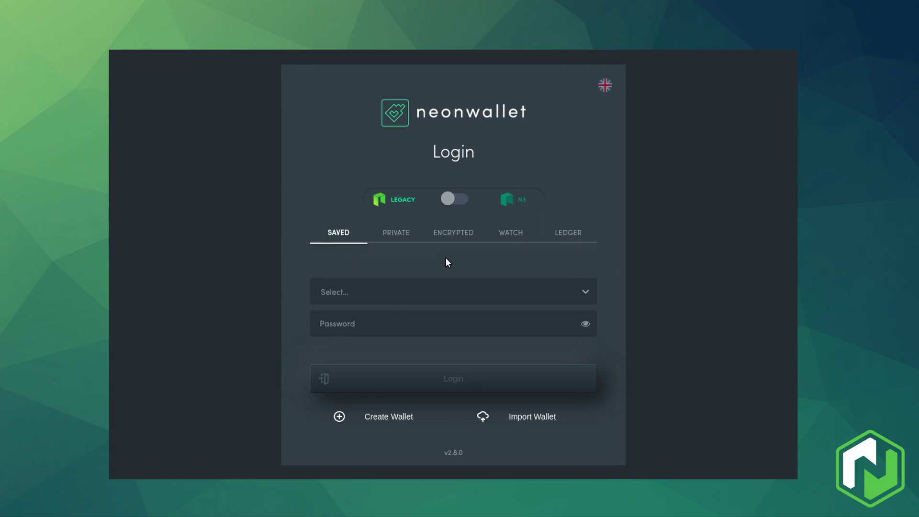
Step: Log into the saved Legacy wallet Burn Migration Demo with its password
{"action": "left_click", "coordinate": [425, 289]}
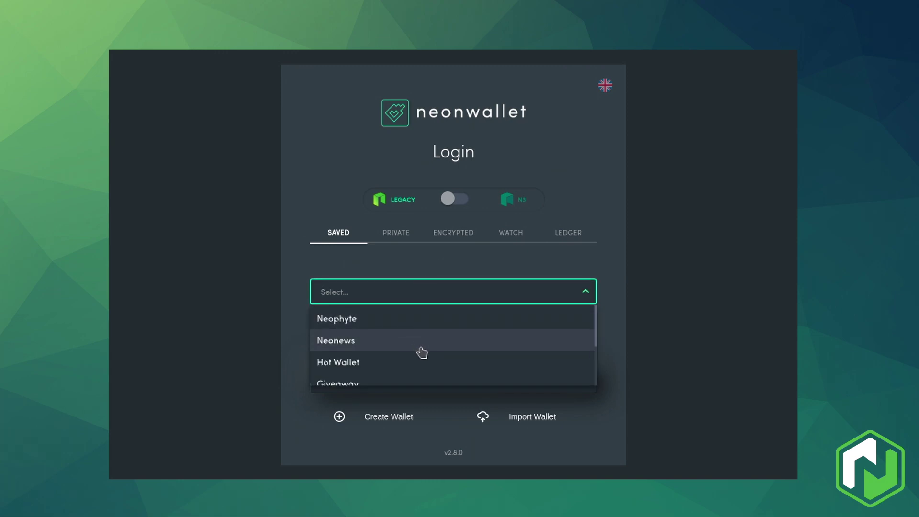
{"action": "scroll", "coordinate": [424, 350], "scroll_direction": "down", "scroll_amount": 5}
{"action": "left_click", "coordinate": [390, 373]}
{"action": "left_click", "coordinate": [375, 322]}
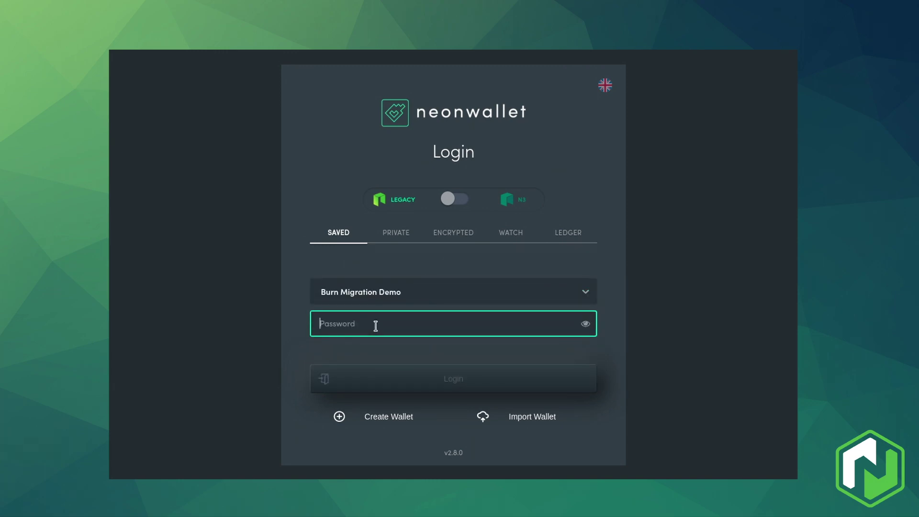
{"action": "type", "text": "•••••••••"}
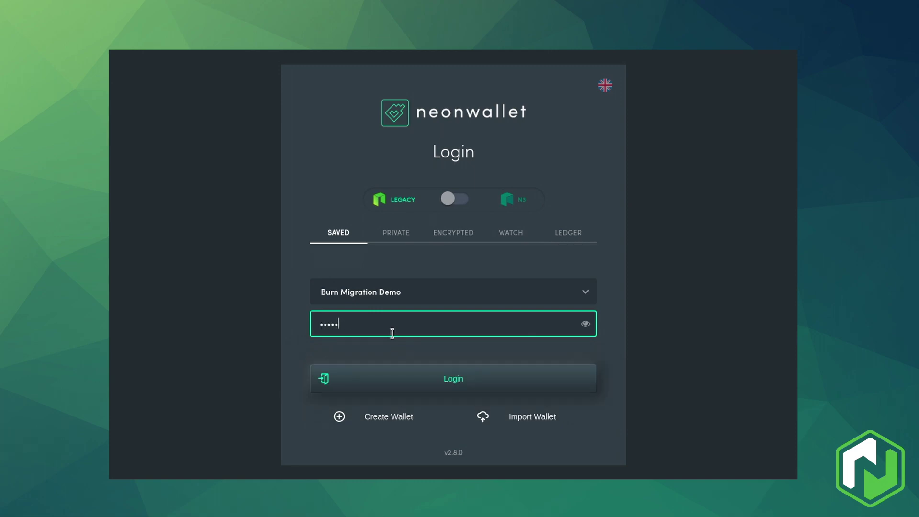
{"action": "key", "text": "Return"}
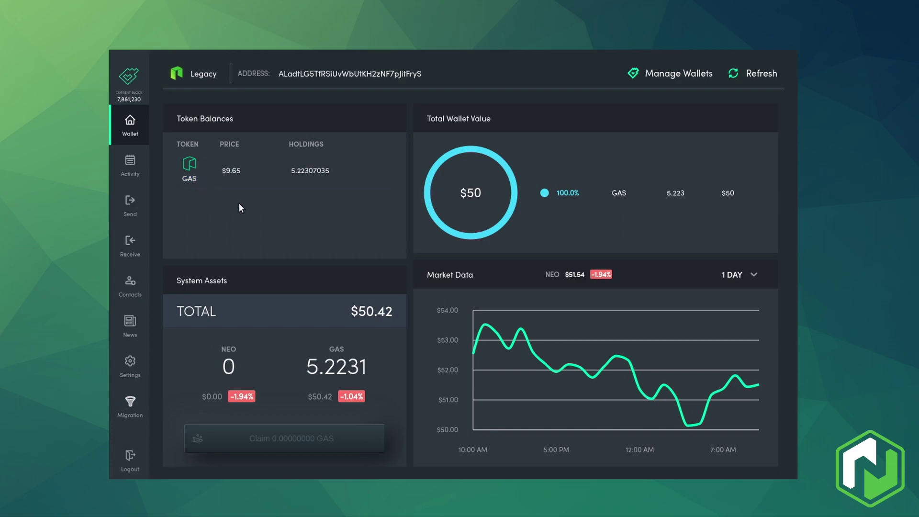
Step: From Migration, create the N3 wallet WakeUpNeo with an entered and confirmed passphrase
{"action": "left_click", "coordinate": [133, 412]}
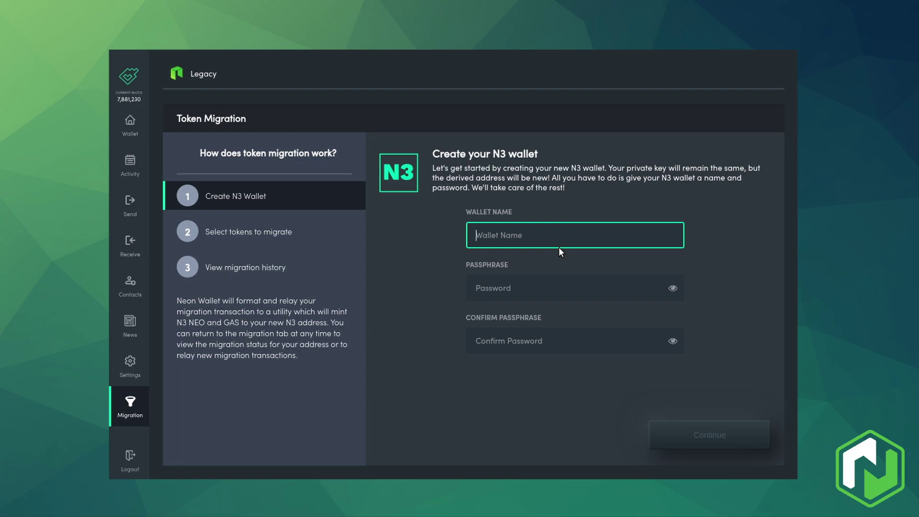
{"action": "type", "text": "WakeUpNeo"}
{"action": "key", "text": "Tab"}
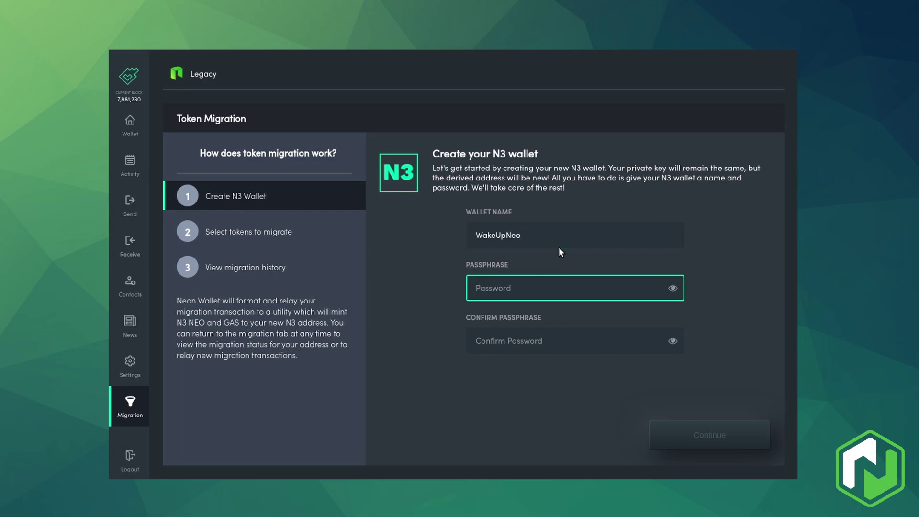
{"action": "type", "text": "*********"}
{"action": "key", "text": "Tab"}
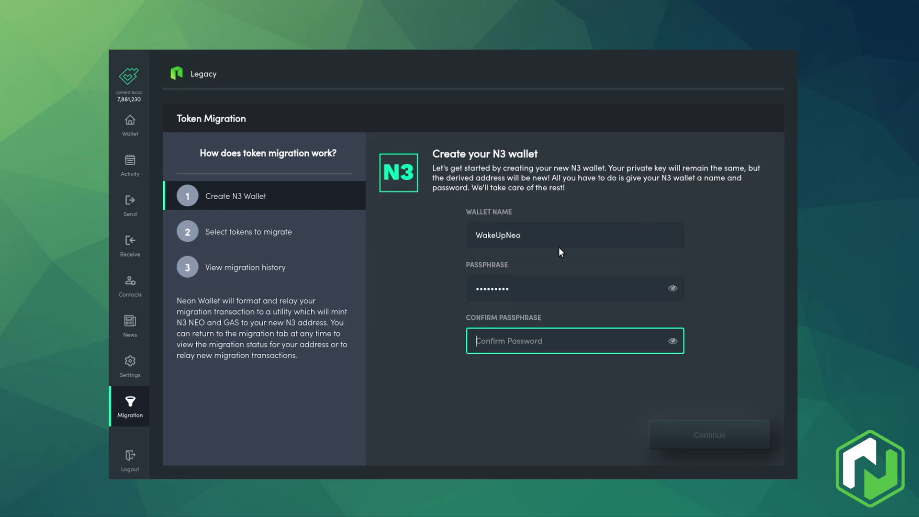
{"action": "type", "text": "*********"}
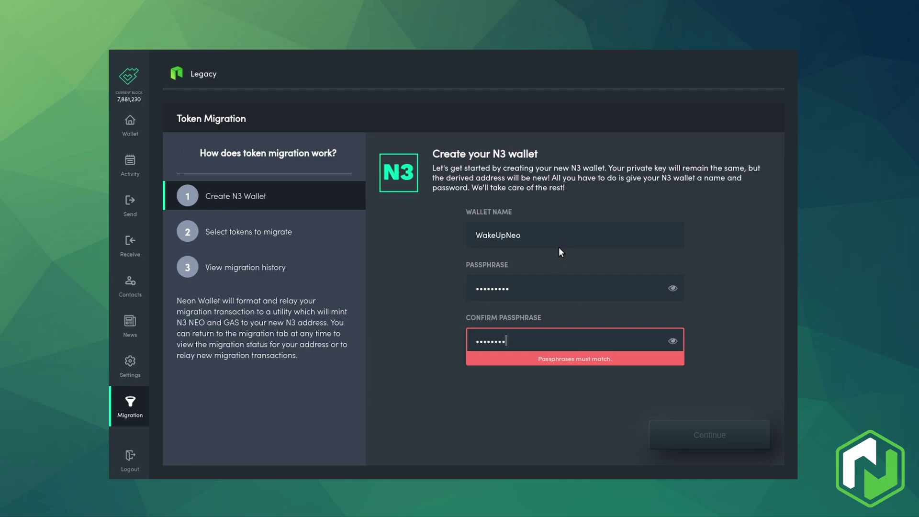
{"action": "left_click", "coordinate": [680, 434]}
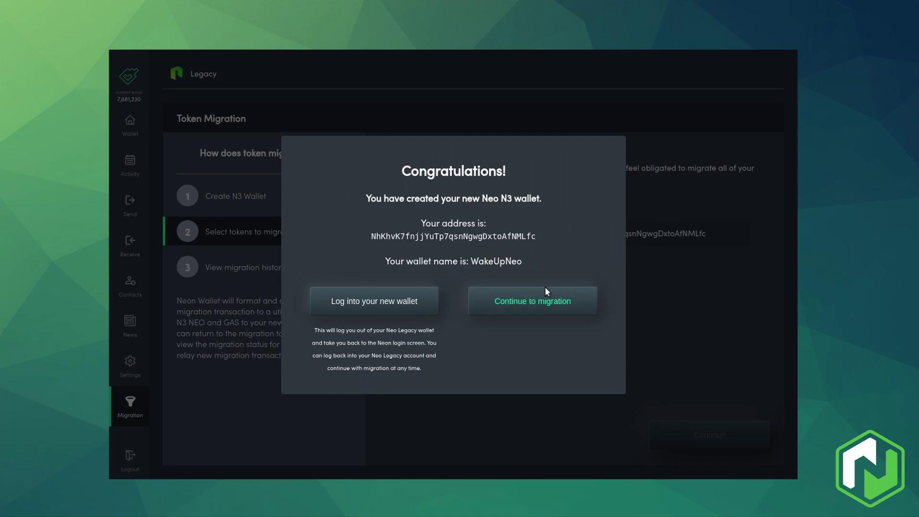
Step: Choose GAS to migrate and set the amount to 4.22307035 by editing the MAX value
{"action": "left_click", "coordinate": [539, 313]}
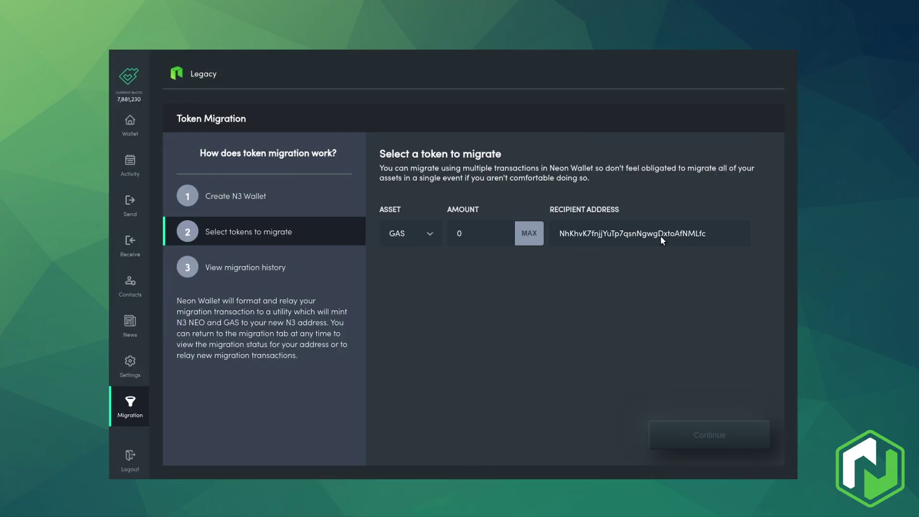
{"action": "left_click", "coordinate": [429, 236]}
{"action": "left_click", "coordinate": [411, 261]}
{"action": "left_click", "coordinate": [528, 238]}
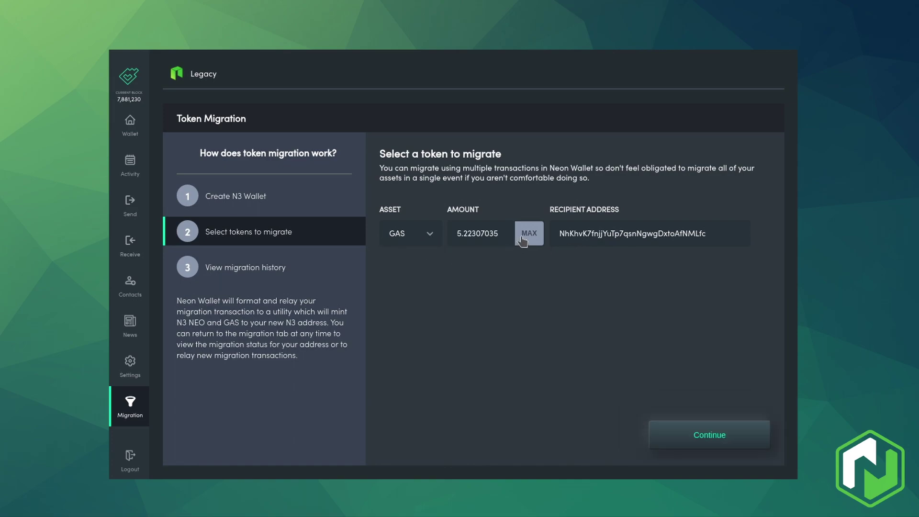
{"action": "left_click_drag", "start_coordinate": [458, 236], "coordinate": [500, 235]}
{"action": "left_click", "coordinate": [502, 285]}
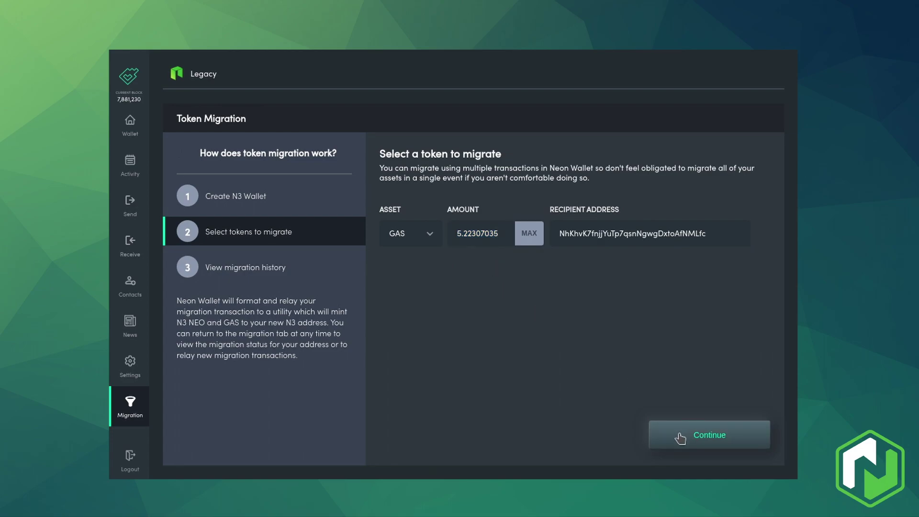
{"action": "left_click_drag", "start_coordinate": [460, 230], "coordinate": [452, 229]}
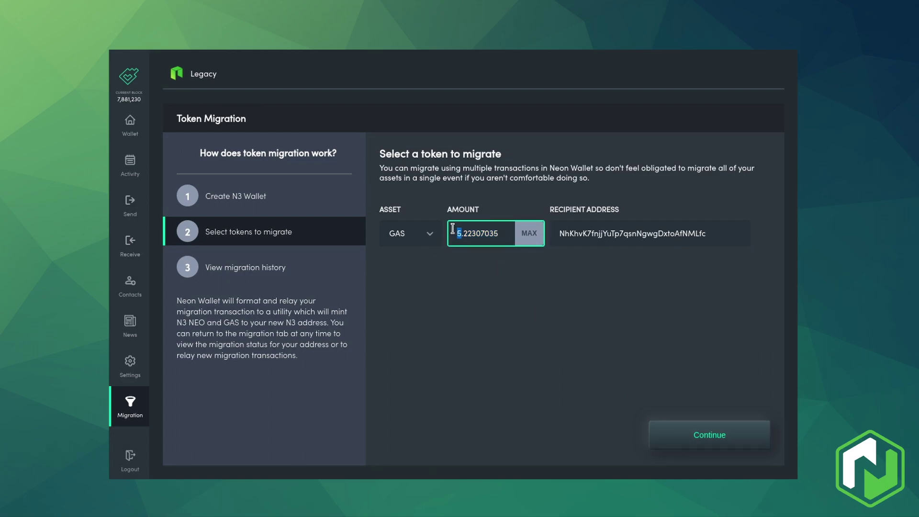
{"action": "type", "text": "4"}
{"action": "left_click", "coordinate": [482, 268]}
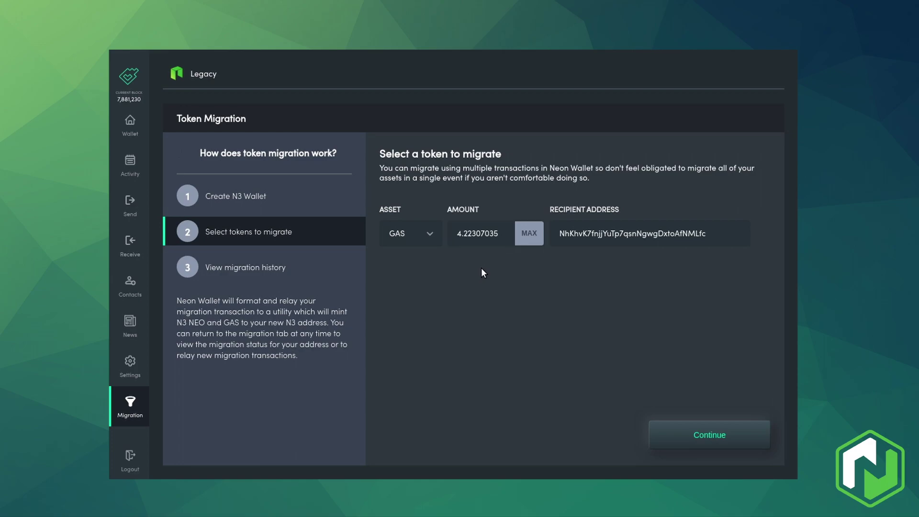
Step: Review the 4.22307035 GAS migration with its 1 GAS fee and confirm it
{"action": "left_click", "coordinate": [707, 434]}
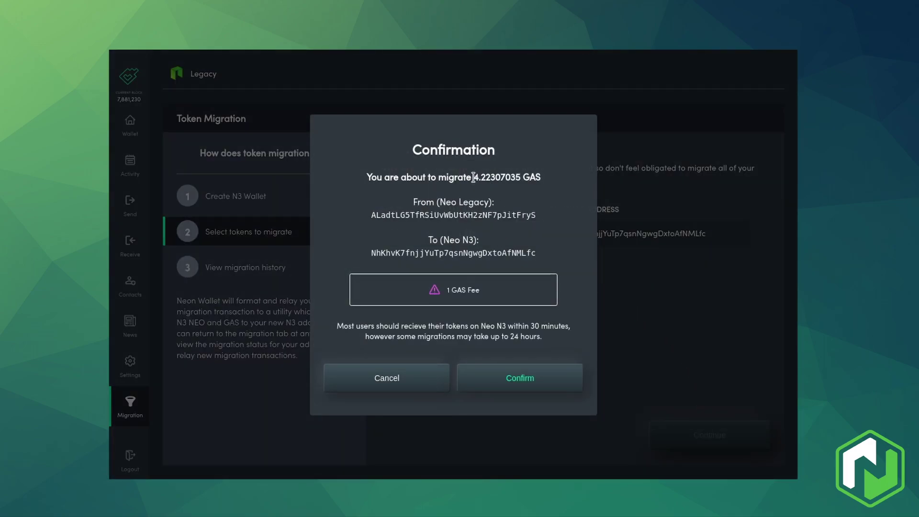
{"action": "left_click_drag", "start_coordinate": [473, 177], "coordinate": [521, 178]}
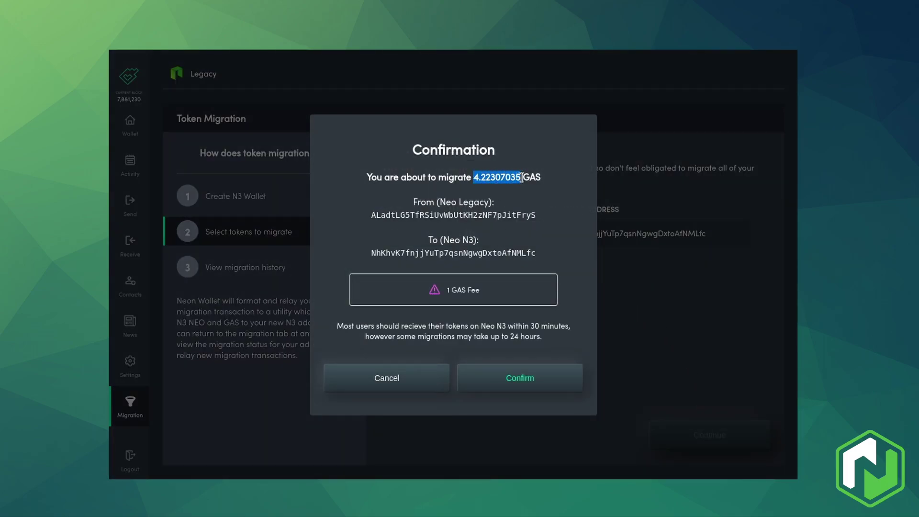
{"action": "double_click", "coordinate": [448, 291]}
{"action": "left_click", "coordinate": [484, 287]}
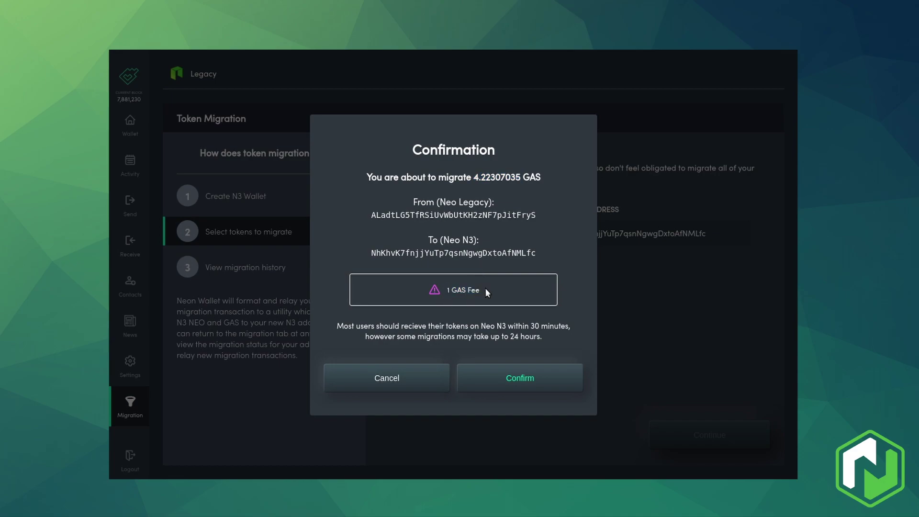
{"action": "left_click", "coordinate": [515, 378]}
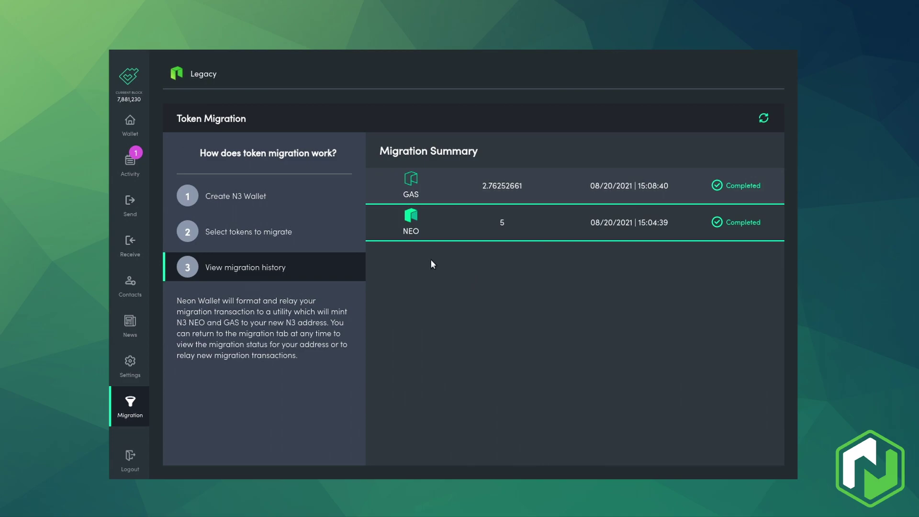
Step: Check the outgoing 4.22307035 GAS in Activity, then refresh the Migration Summary until it shows Completed
{"action": "left_click", "coordinate": [134, 164]}
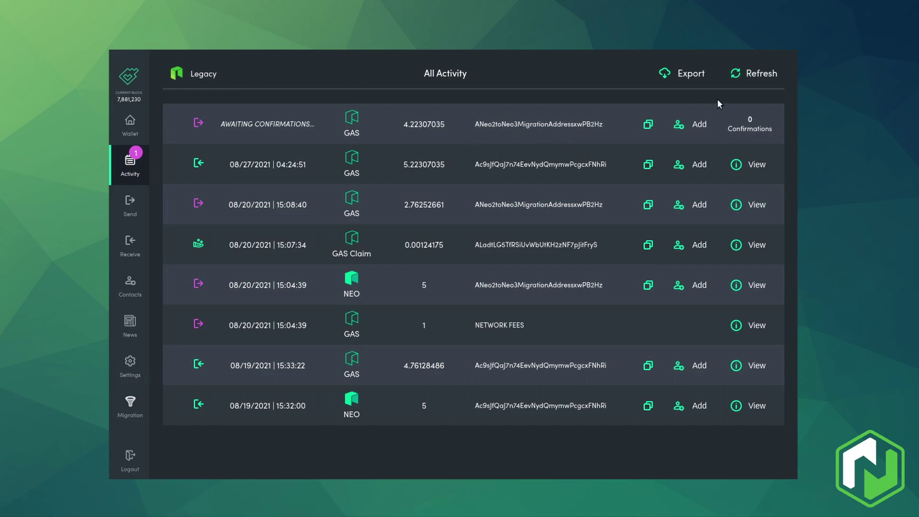
{"action": "left_click", "coordinate": [761, 77]}
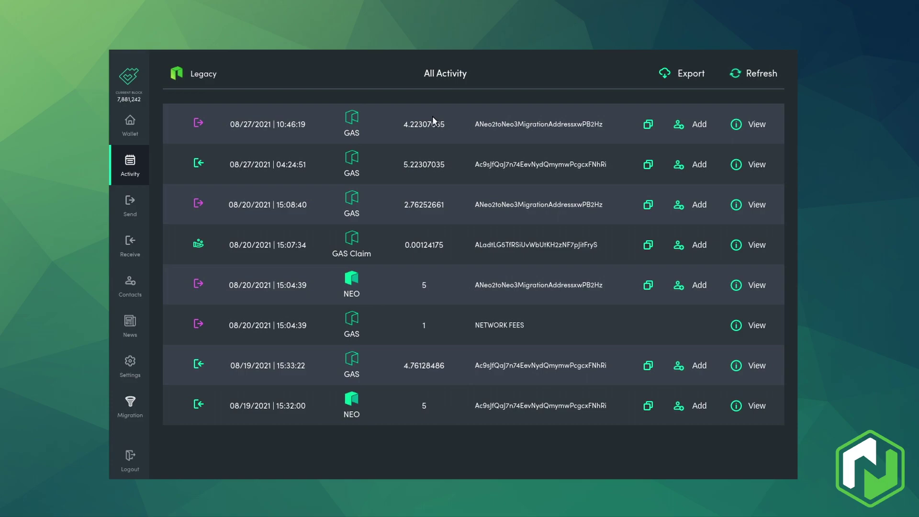
{"action": "left_click_drag", "start_coordinate": [404, 126], "coordinate": [473, 127]}
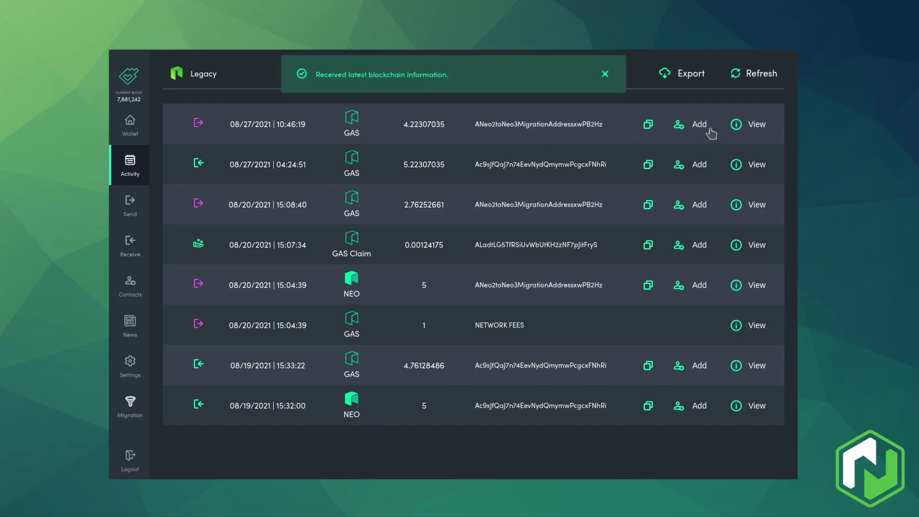
{"action": "left_click", "coordinate": [130, 406]}
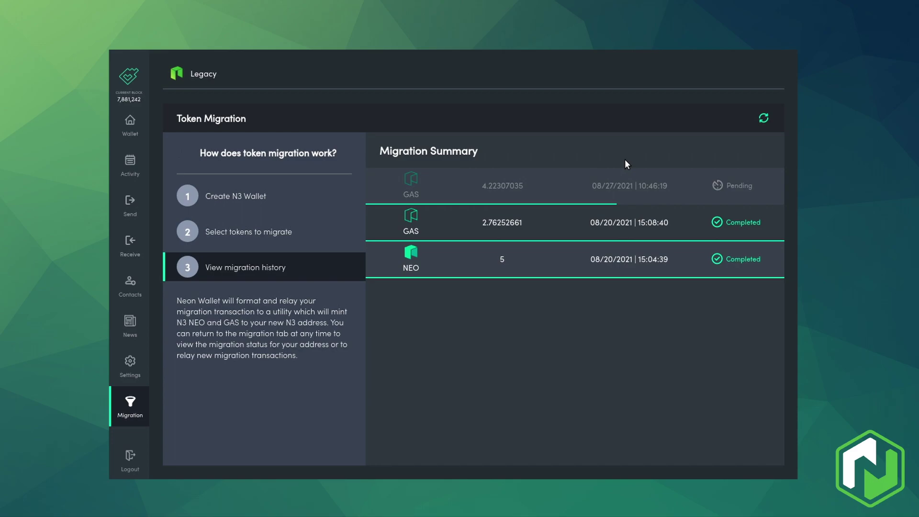
{"action": "left_click", "coordinate": [768, 119]}
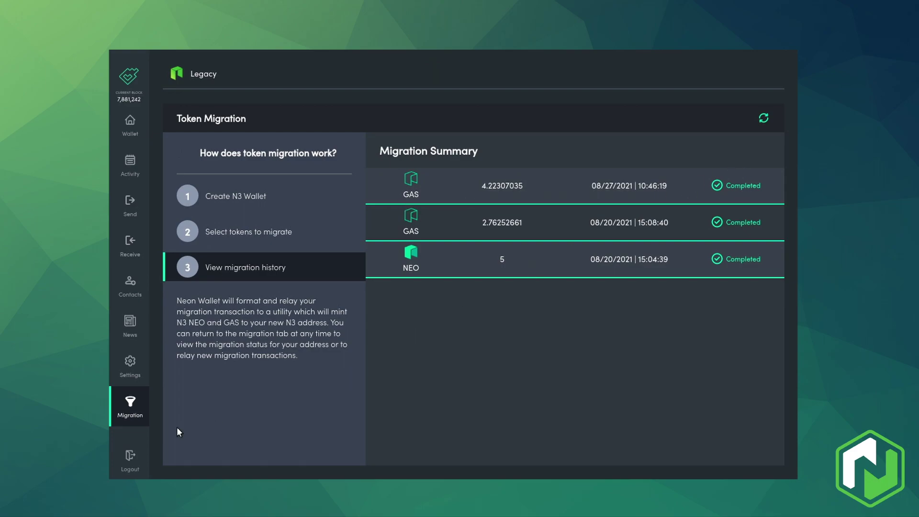
Step: Log out, switch to N3, and log into WakeUpNeo to see its 4.22307035 GAS
{"action": "left_click", "coordinate": [130, 458]}
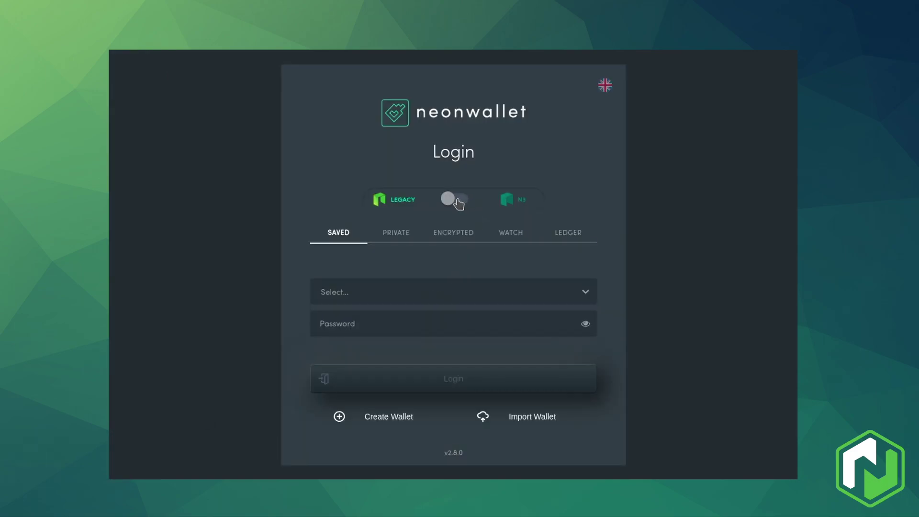
{"action": "left_click", "coordinate": [463, 202]}
{"action": "left_click", "coordinate": [470, 289]}
{"action": "scroll", "coordinate": [432, 372], "scroll_direction": "down", "scroll_amount": 2}
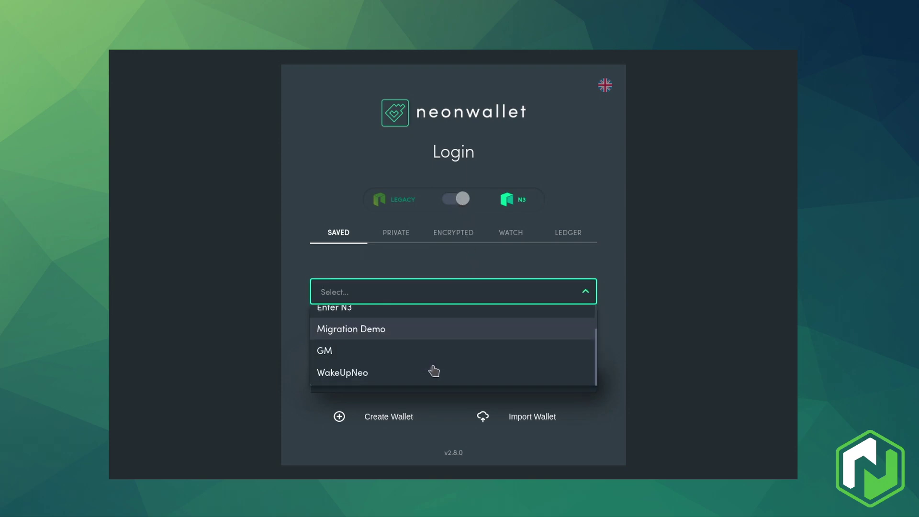
{"action": "left_click", "coordinate": [420, 369]}
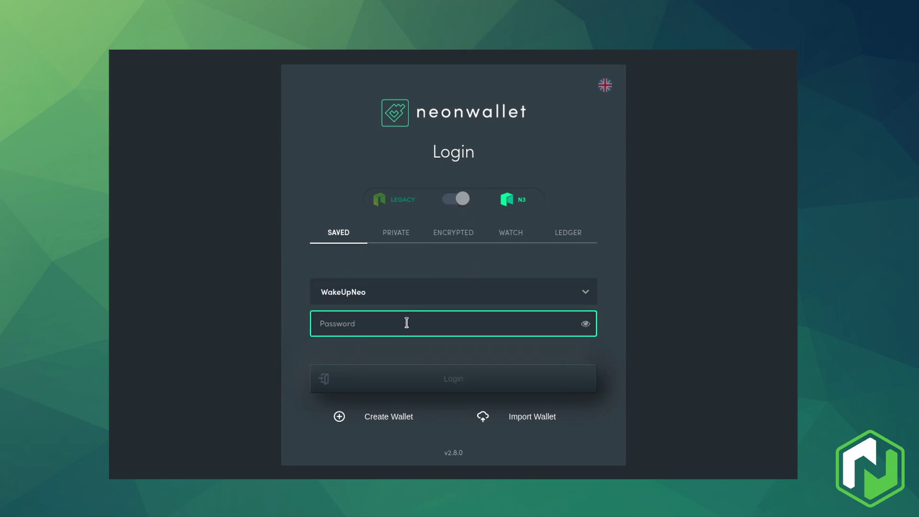
{"action": "type", "text": "••••••••"}
{"action": "key", "text": "Return"}
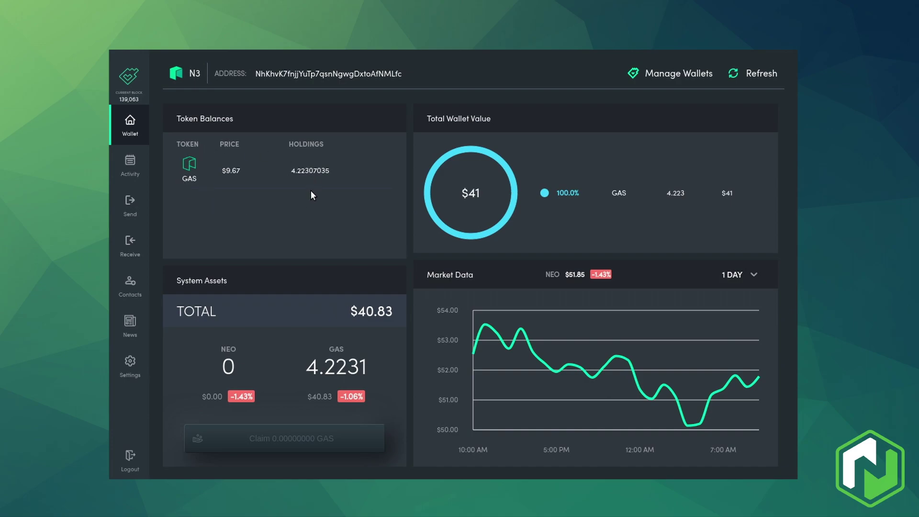
{"action": "key", "text": "ctrl+a"}
{"action": "left_click", "coordinate": [256, 190]}
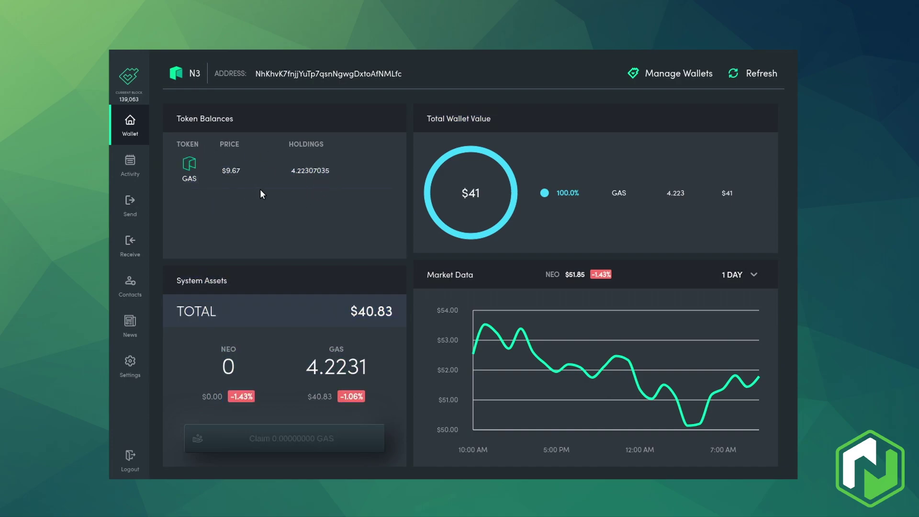